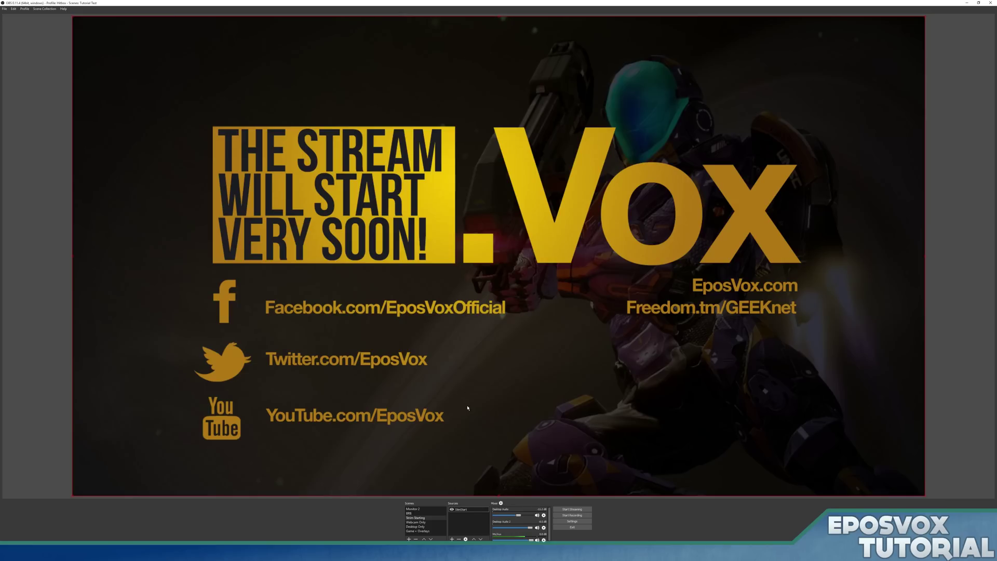
# Step: Create a new profile named 'Twitch & Local' and open its Settings
pyautogui.click(24, 9)
pyautogui.click(28, 9)
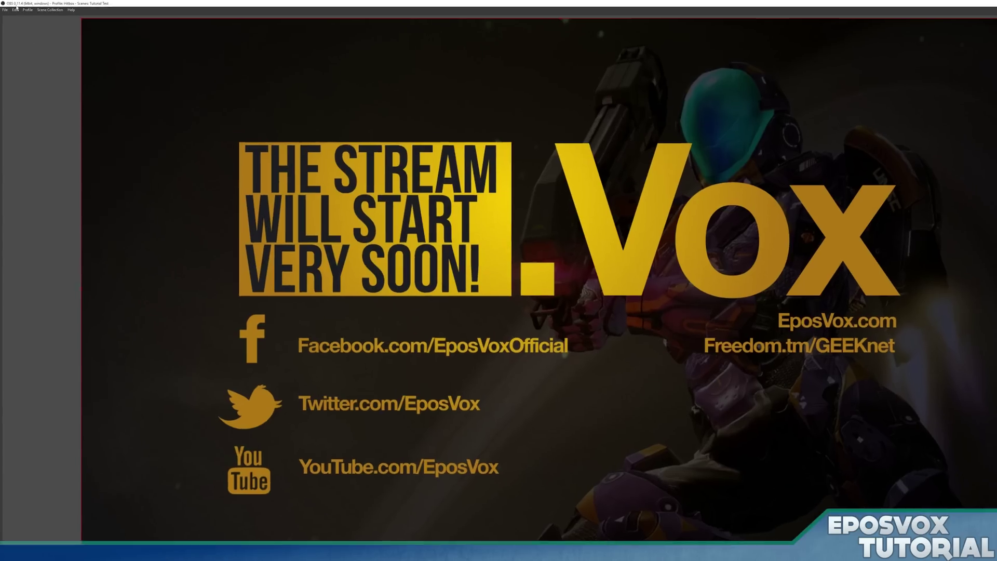
pyautogui.click(25, 9)
pyautogui.click(140, 57)
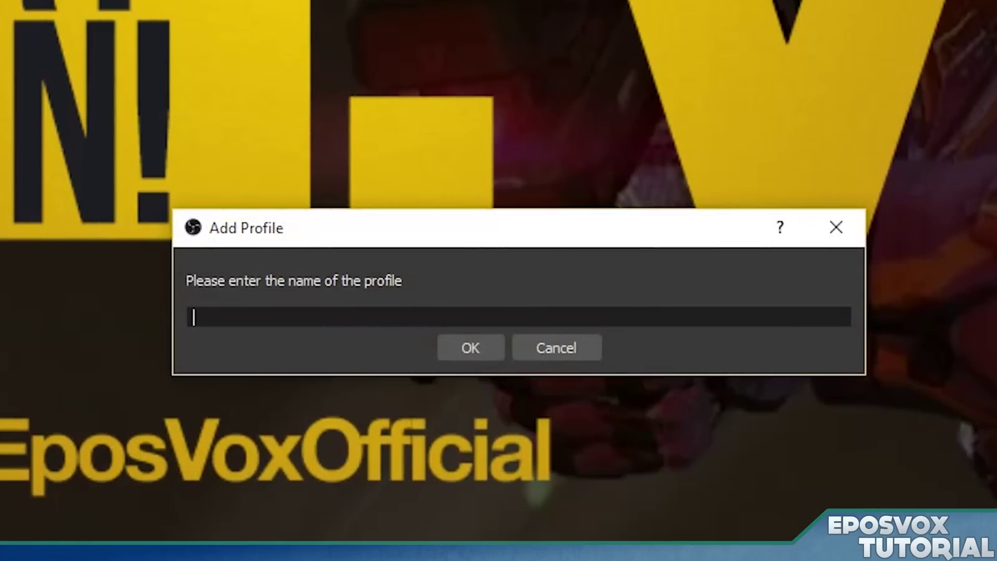
pyautogui.write('Twitch and Local')
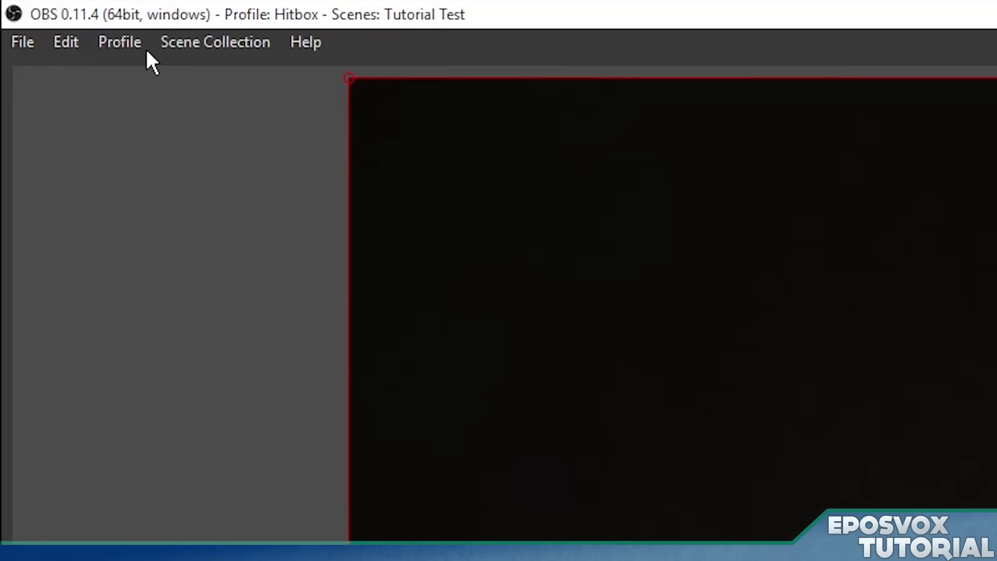
pyautogui.click(139, 48)
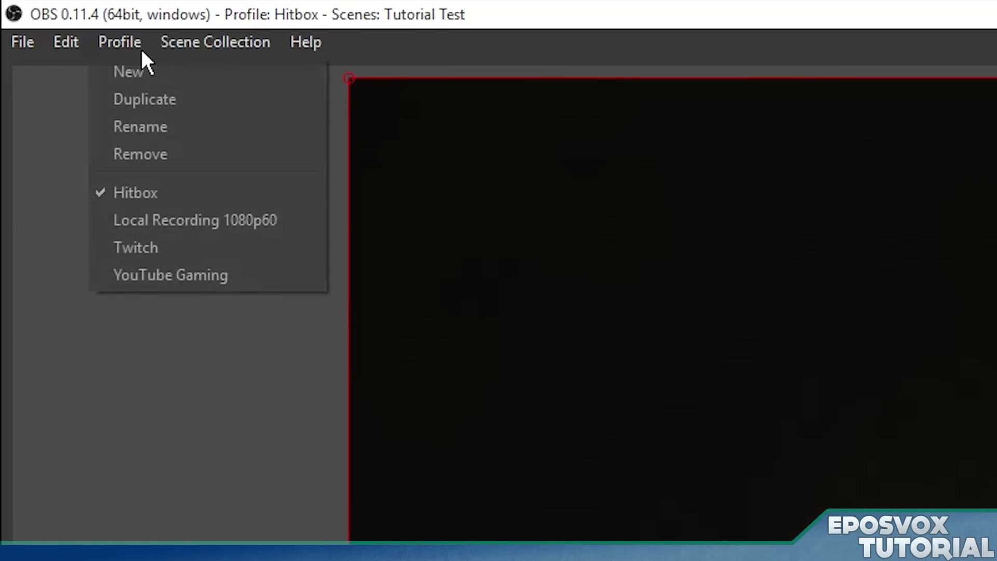
pyautogui.click(156, 247)
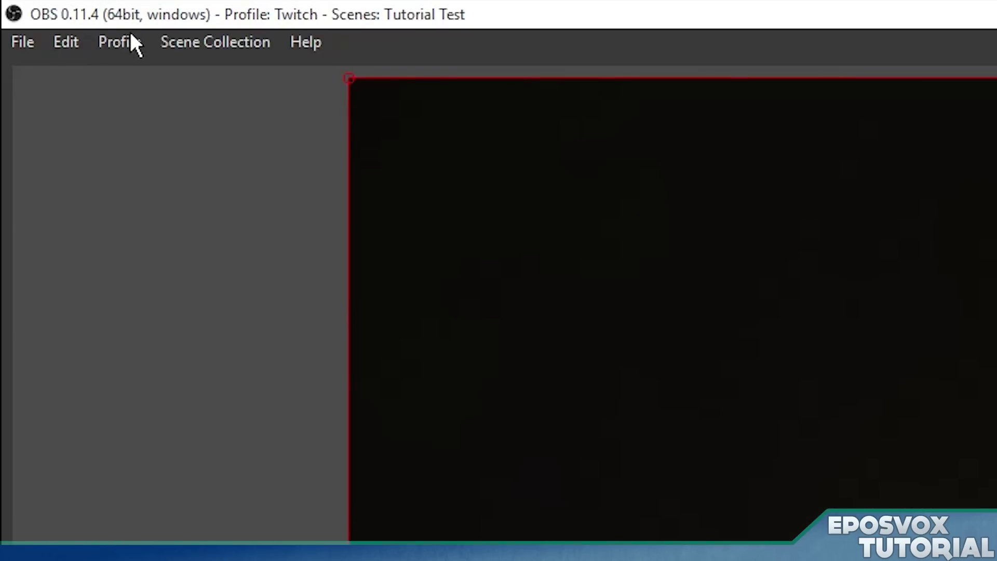
pyautogui.click(131, 34)
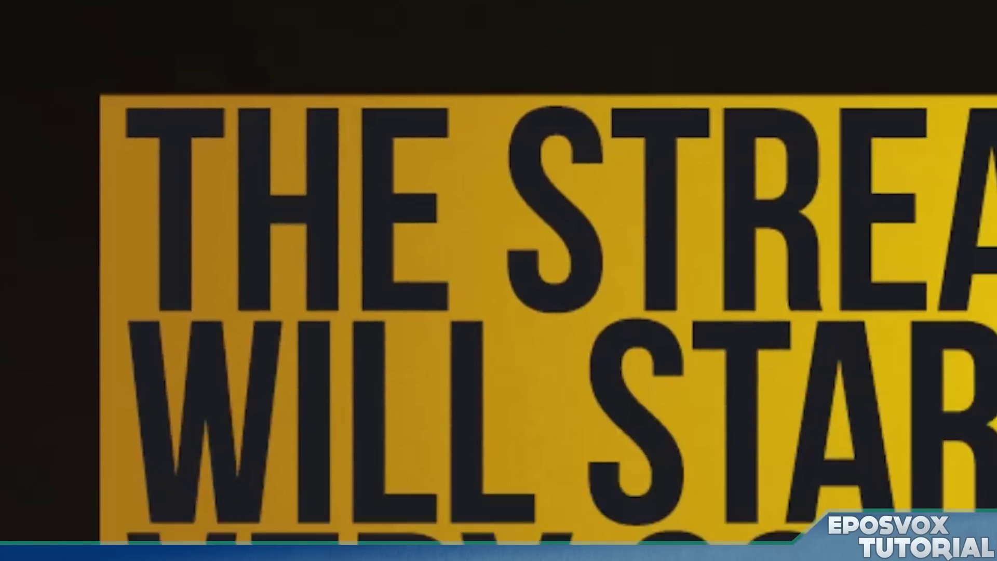
pyautogui.write('T')
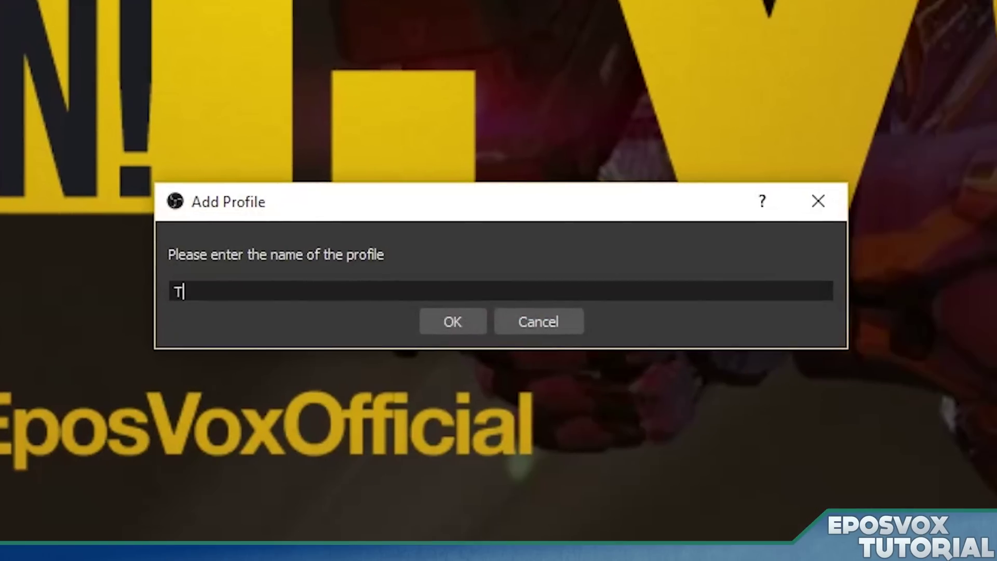
pyautogui.write('witch & Local')
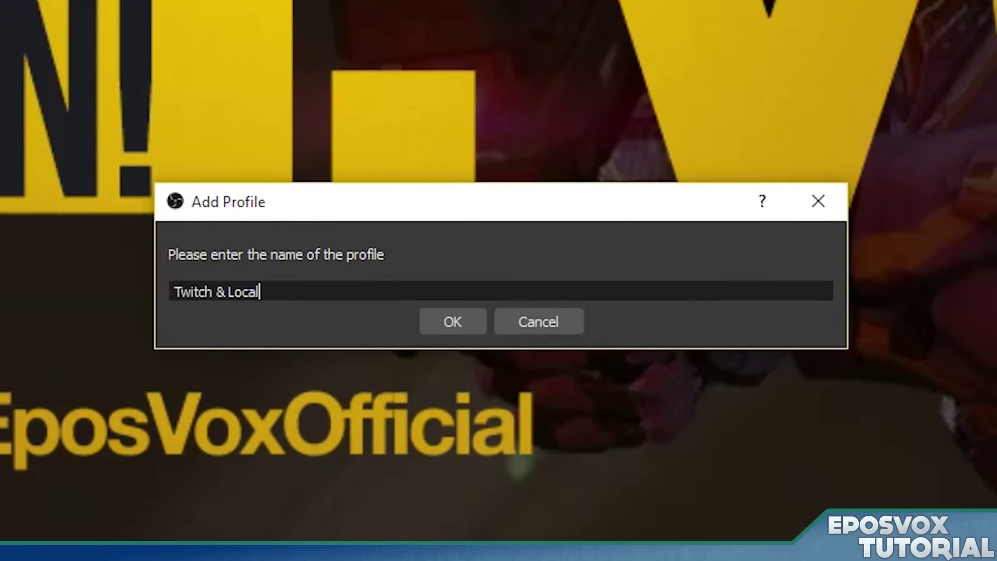
pyautogui.press('Return')
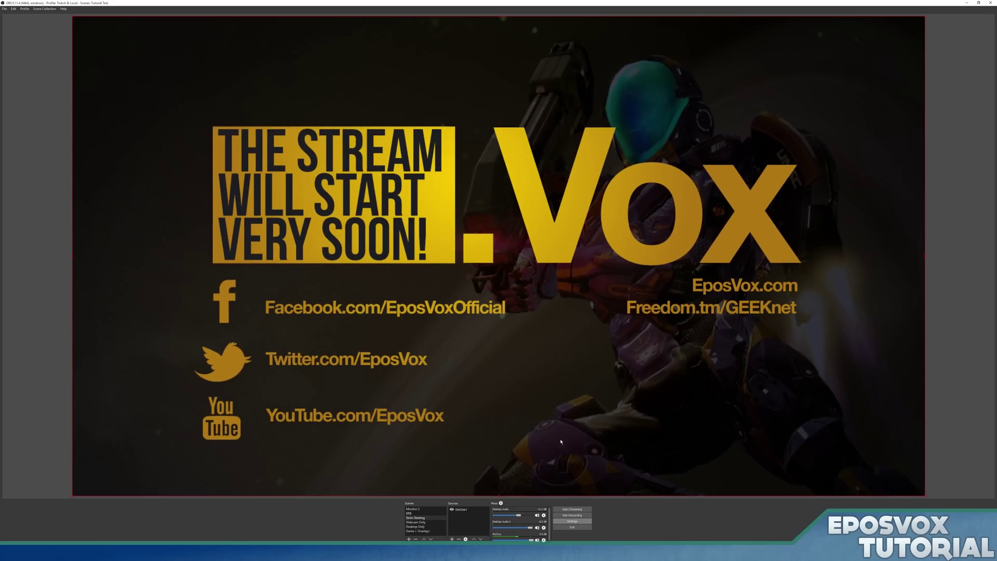
pyautogui.click(572, 521)
# Step: Check the Stream page, then change Output Mode from Simple to Advanced
pyautogui.click(407, 235)
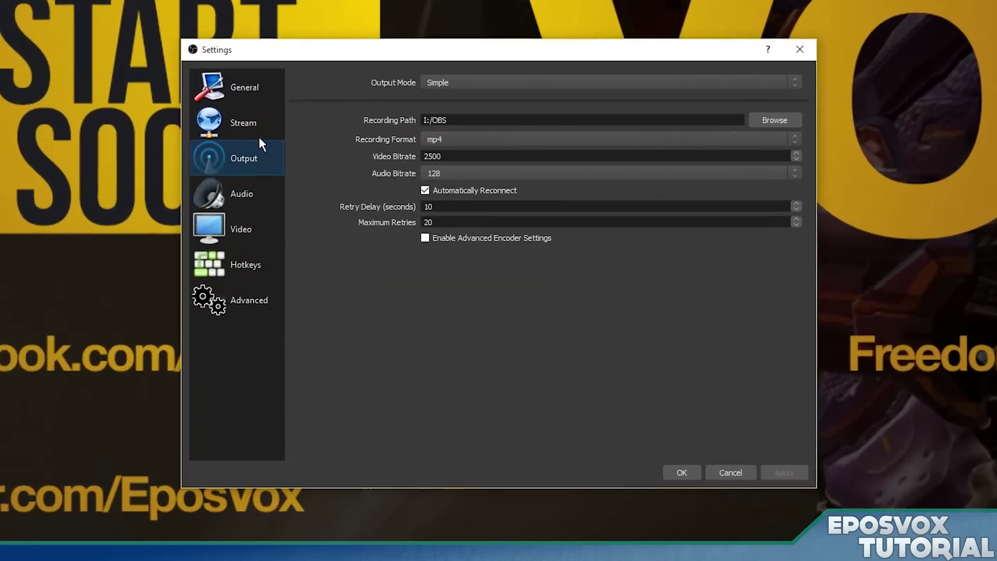
pyautogui.click(258, 131)
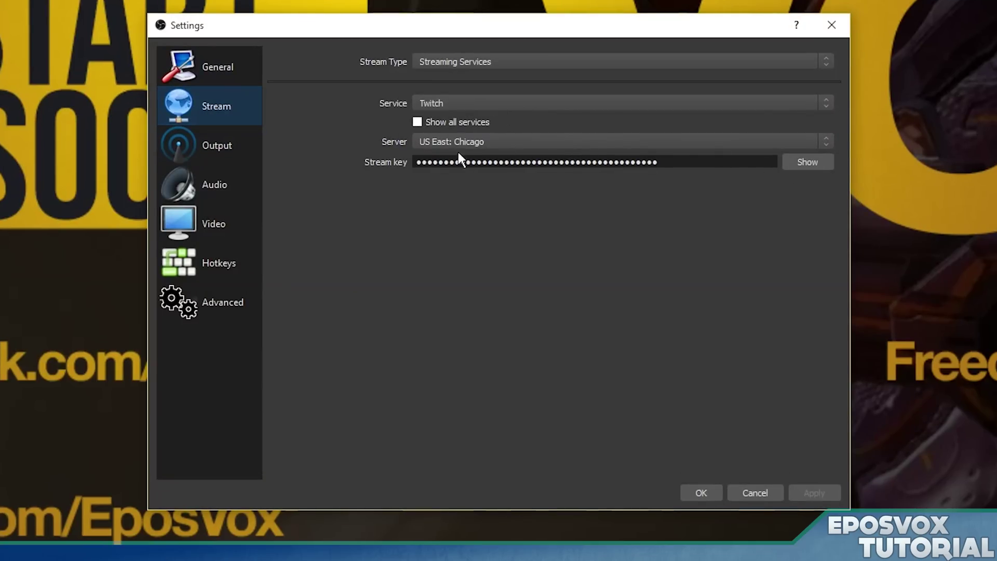
pyautogui.click(236, 141)
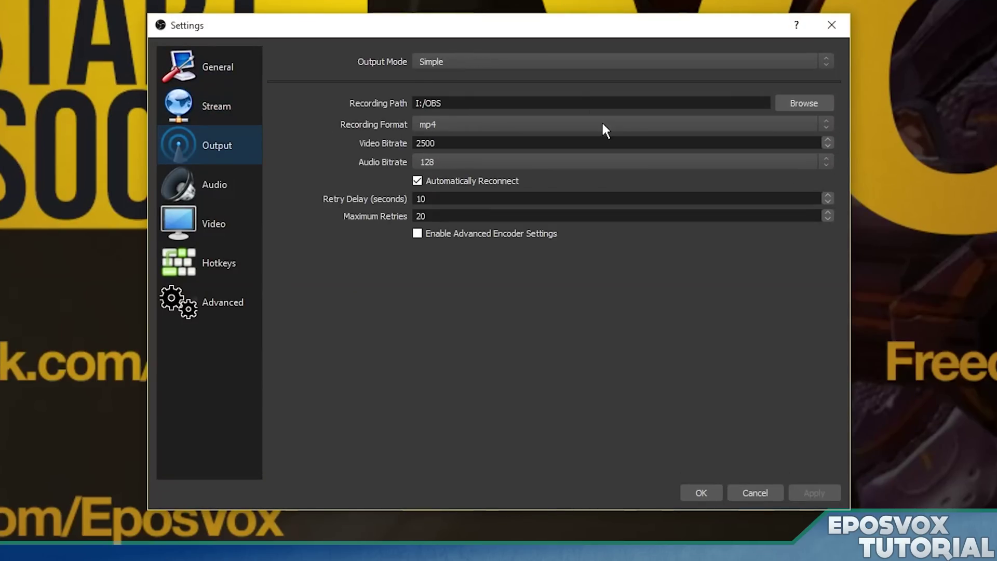
pyautogui.click(440, 60)
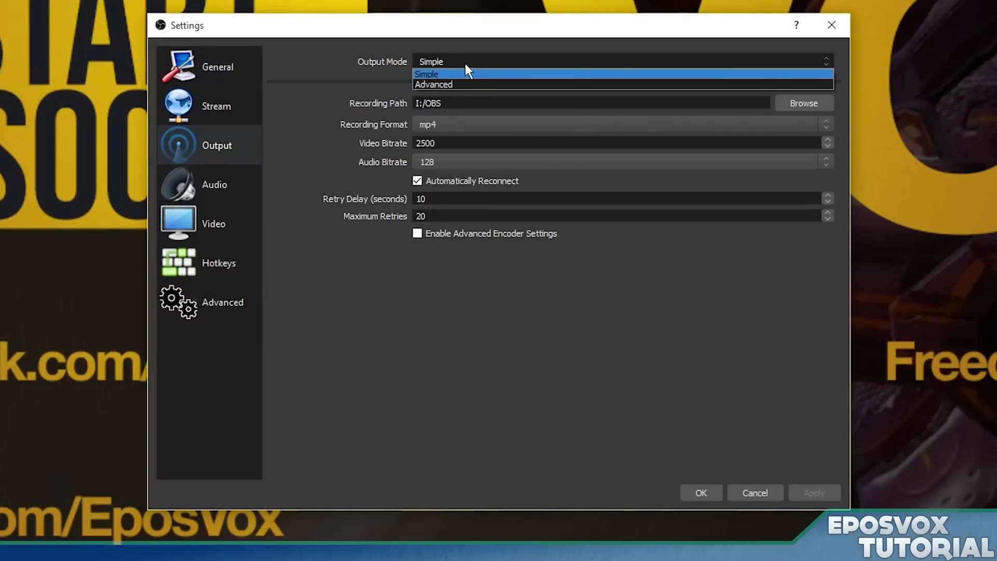
pyautogui.click(472, 82)
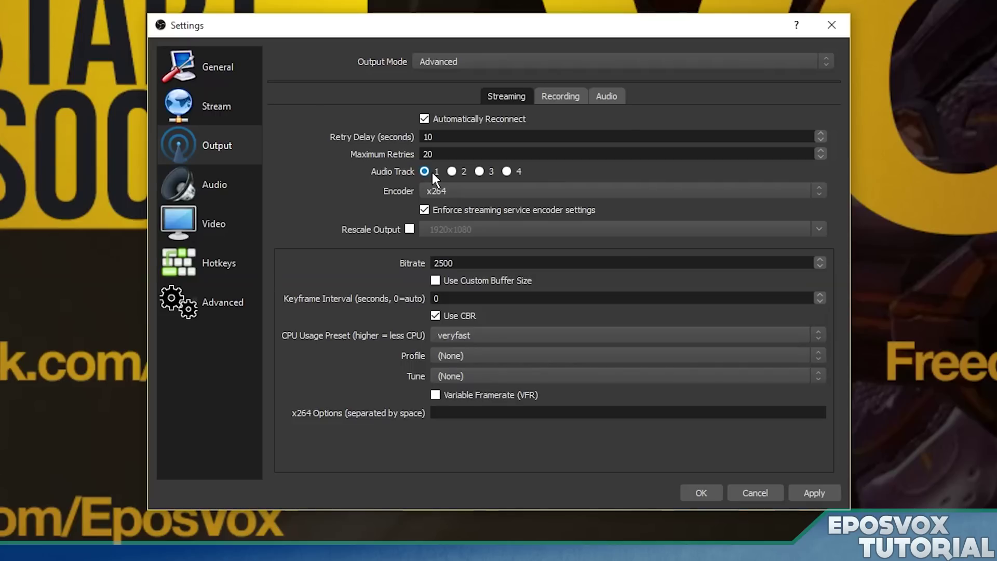
# Step: Check the audio sources' track assignments on the Audio page, then go back to Output
pyautogui.click(229, 179)
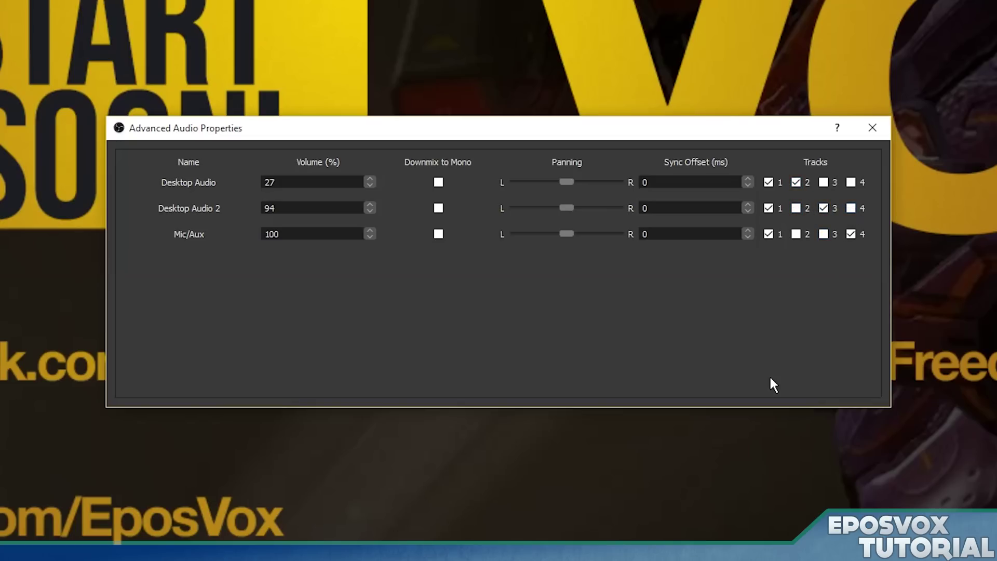
pyautogui.click(882, 130)
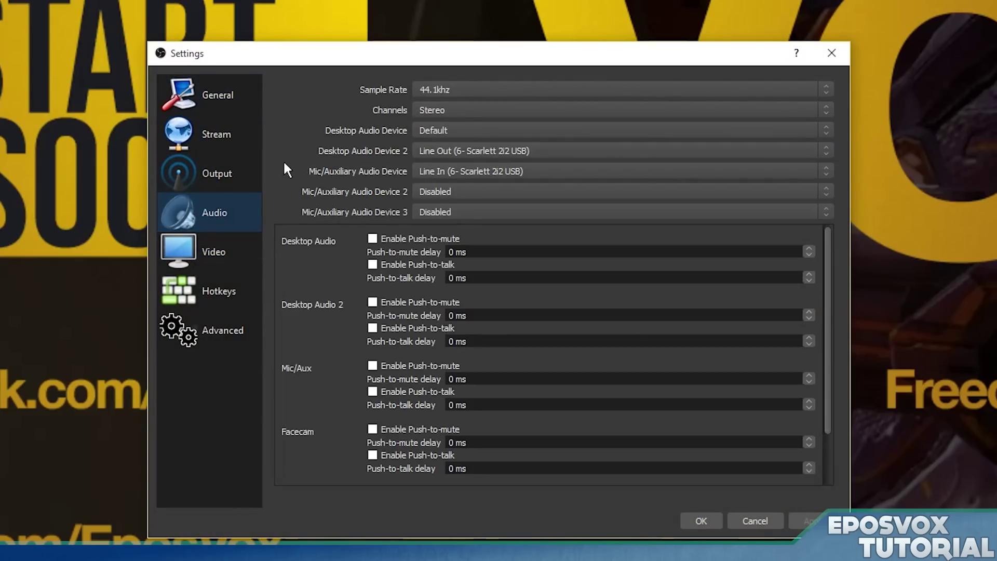
pyautogui.press('Up')
# Step: Set Output Mode to Advanced and rescale the streaming output to 1280x720
pyautogui.click(455, 91)
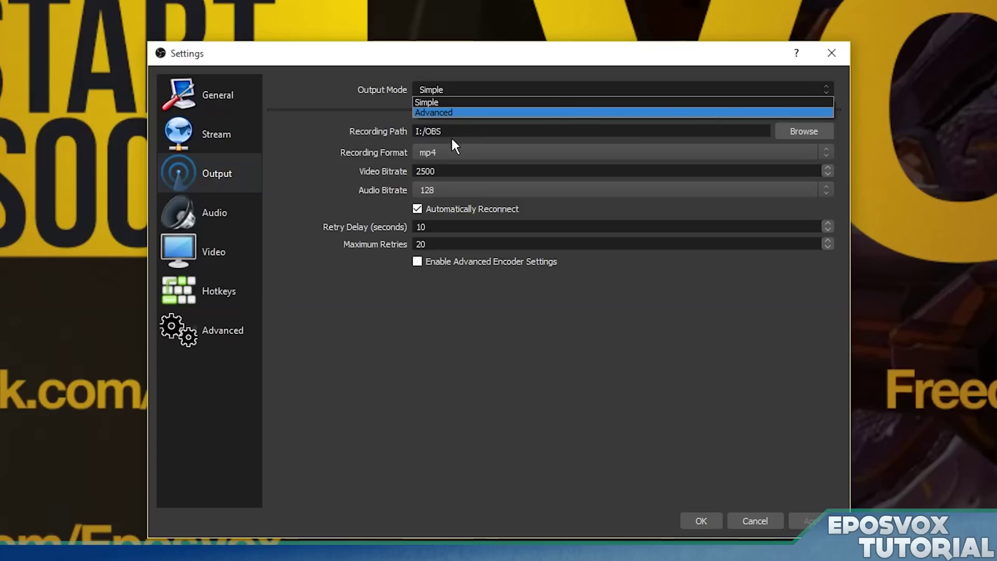
pyautogui.click(453, 110)
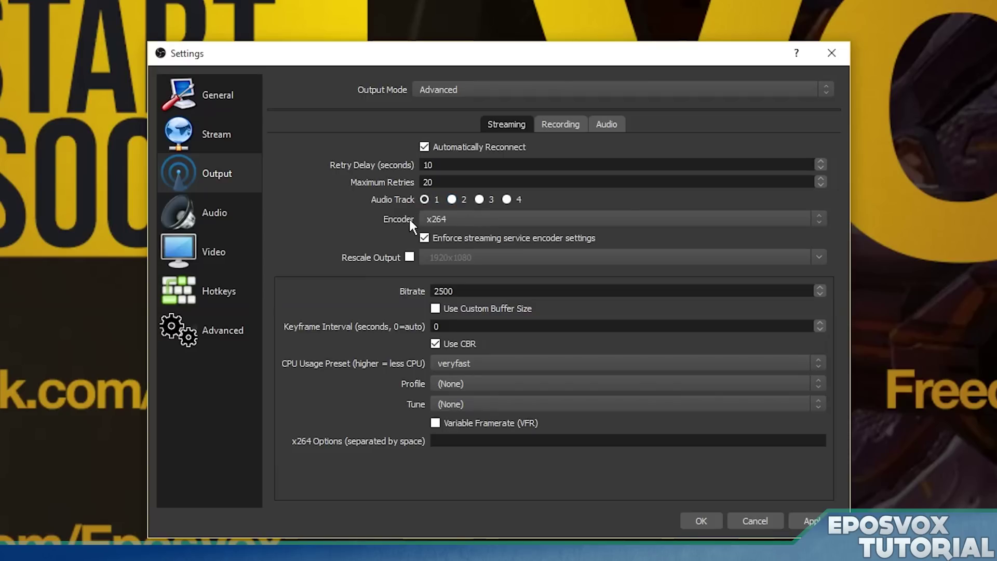
pyautogui.click(410, 256)
pyautogui.click(469, 258)
pyautogui.click(812, 258)
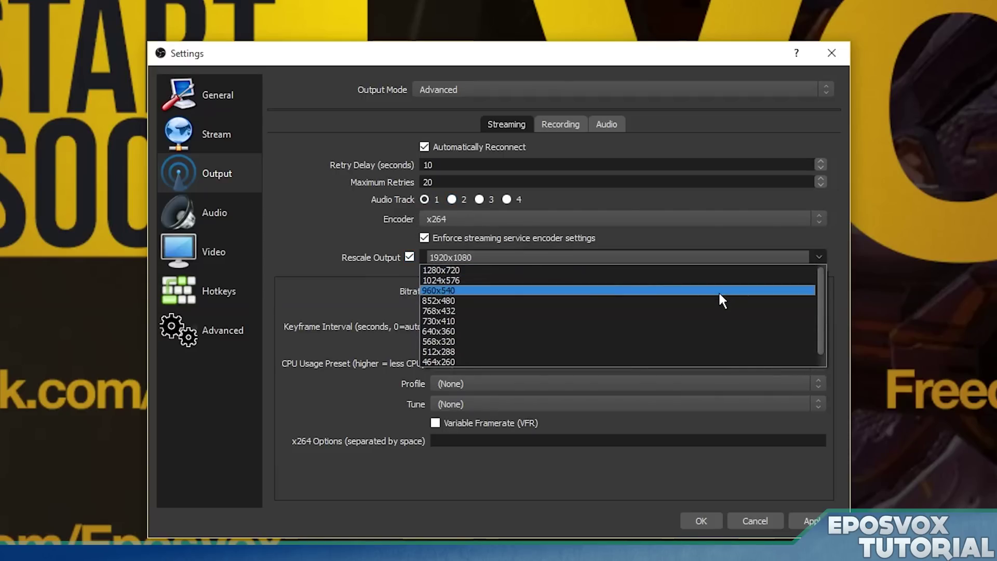
pyautogui.click(532, 270)
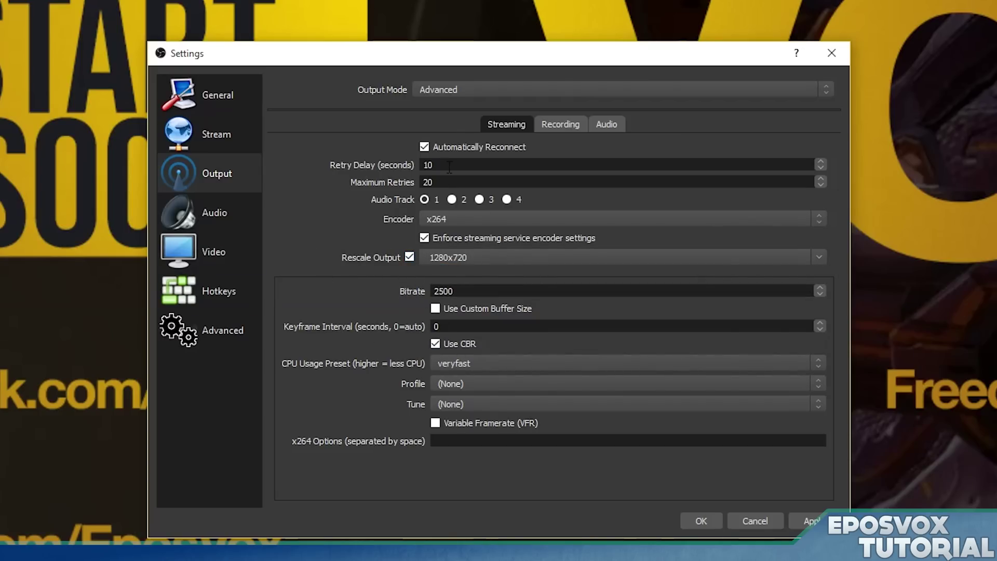
pyautogui.click(463, 289)
# Step: Keep the stream bitrate at 2500 and set the keyframe interval to 2
pyautogui.doubleClick(463, 289)
pyautogui.click(501, 289)
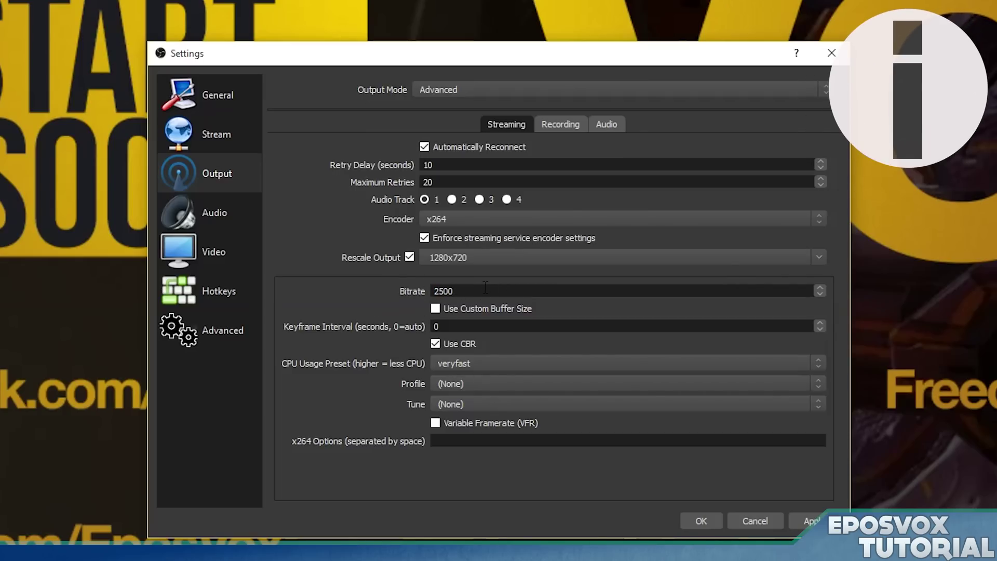
pyautogui.moveTo(478, 291); pyautogui.dragTo(375, 286)
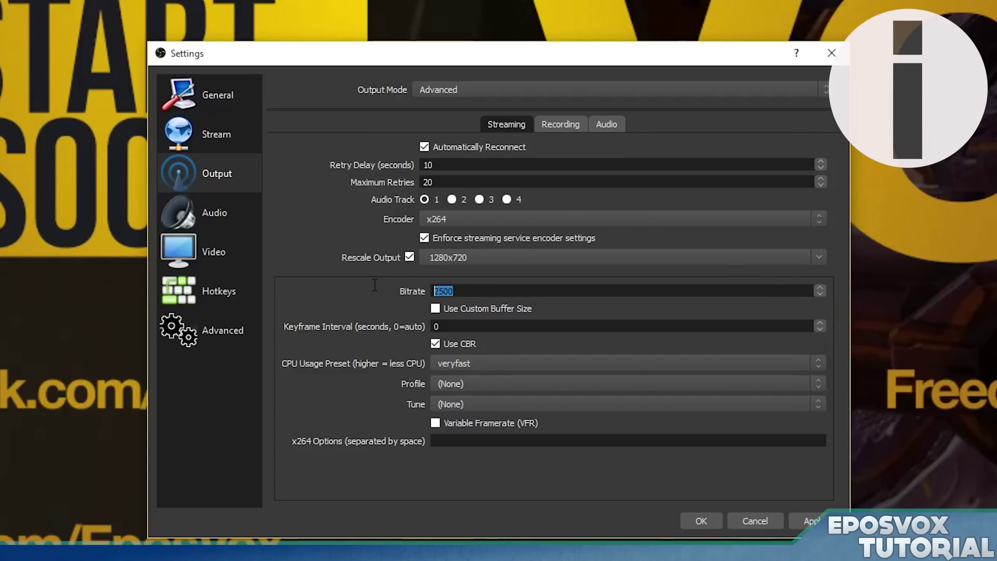
pyautogui.click(467, 291)
pyautogui.moveTo(467, 289); pyautogui.dragTo(387, 286)
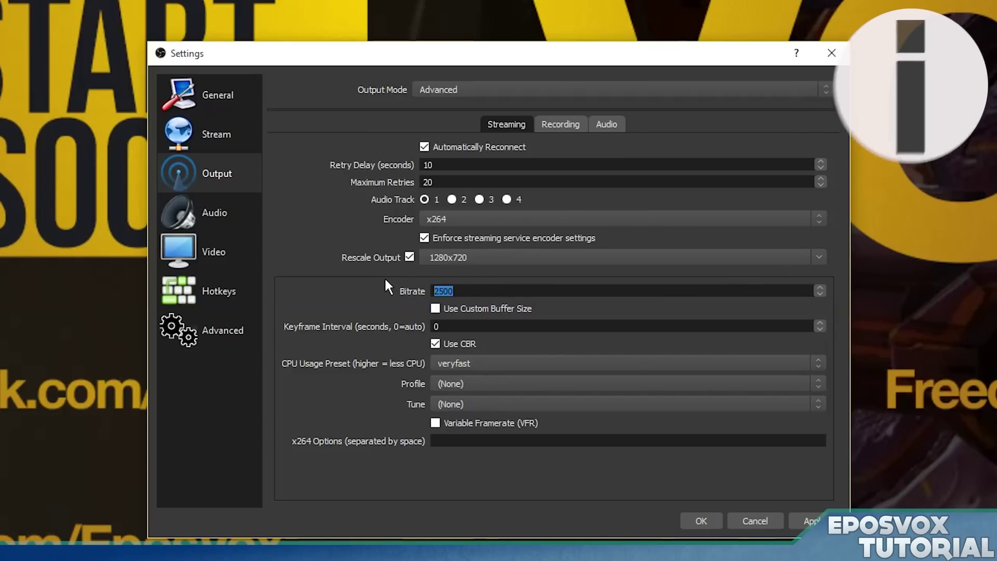
pyautogui.click(453, 325)
pyautogui.doubleClick(626, 331)
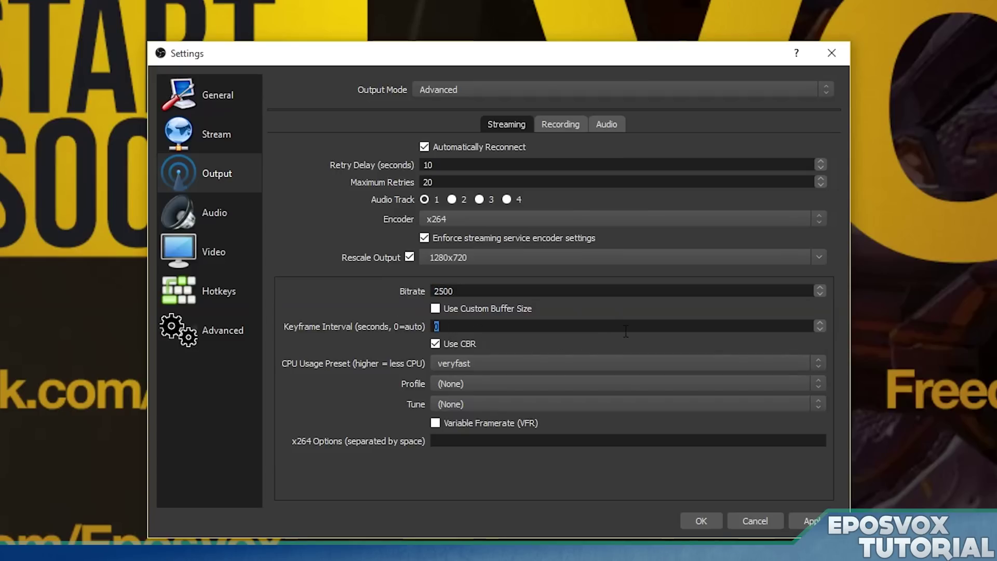
pyautogui.write('2')
pyautogui.moveTo(440, 326); pyautogui.dragTo(421, 330)
pyautogui.click(467, 326)
# Step: Keep the veryfast CPU usage preset and apply the streaming settings
pyautogui.click(460, 363)
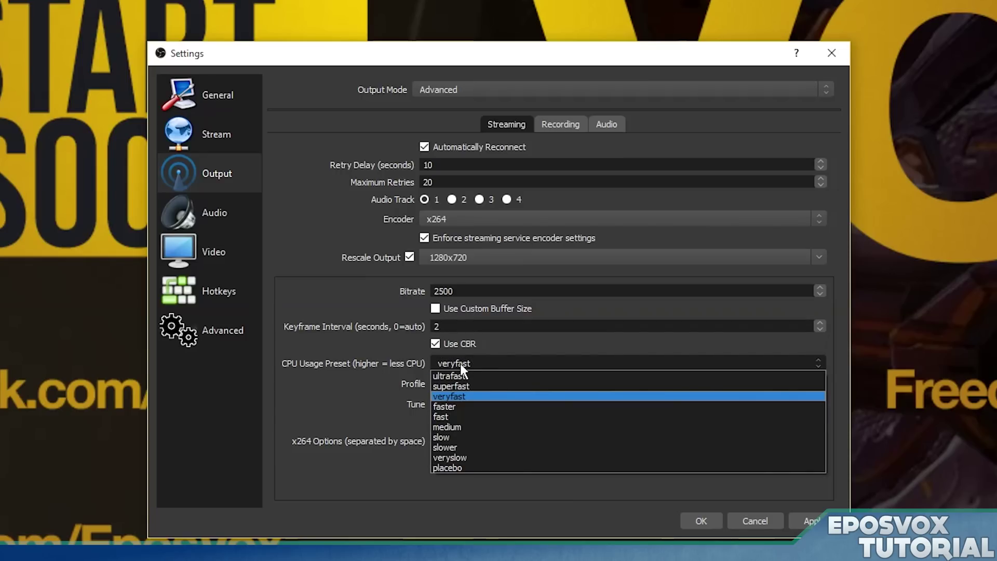
pyautogui.click(400, 357)
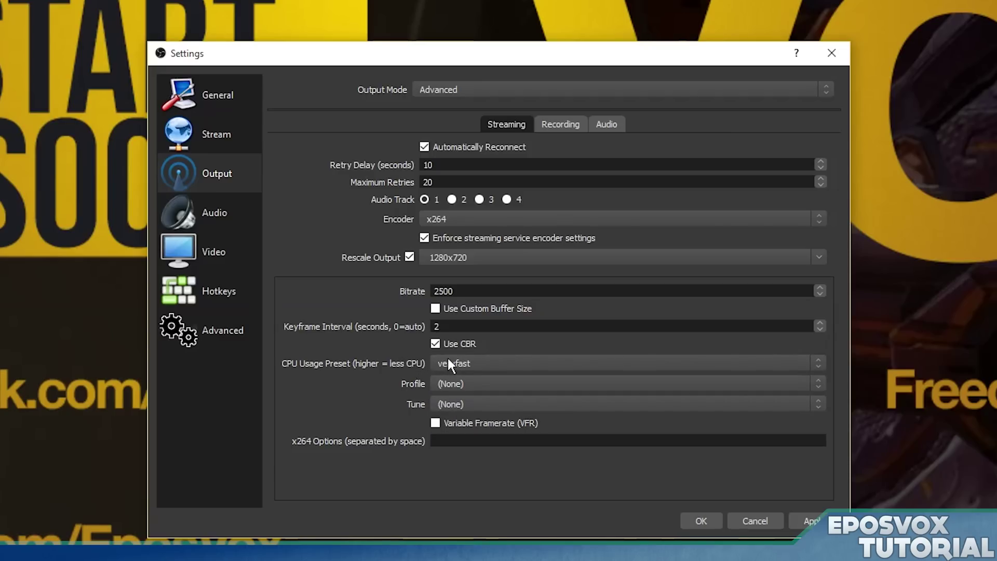
pyautogui.click(805, 519)
pyautogui.click(553, 126)
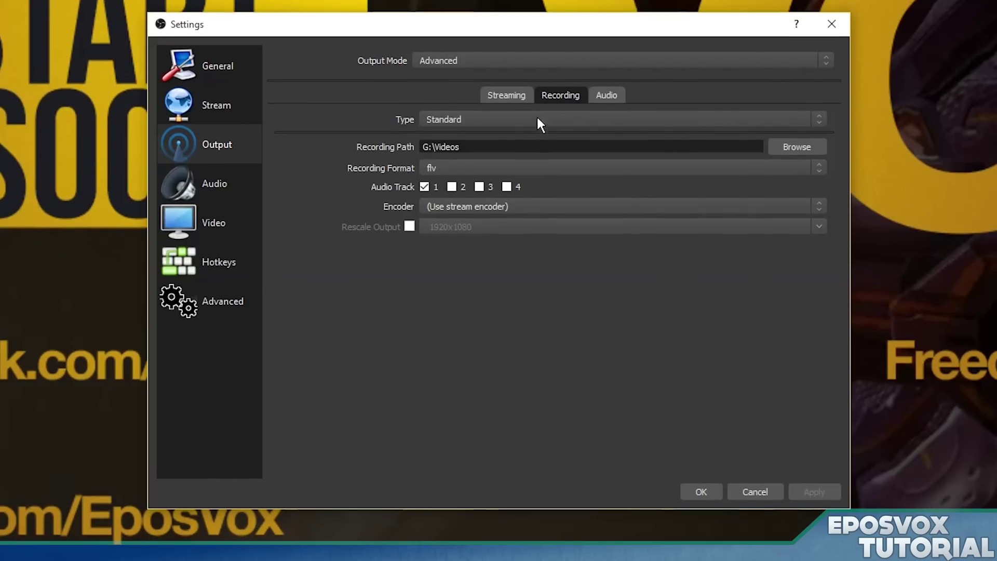
# Step: Keep Standard recording type, saving mp4 files to I:/OBS with audio tracks 1–4
pyautogui.click(526, 151)
pyautogui.click(491, 132)
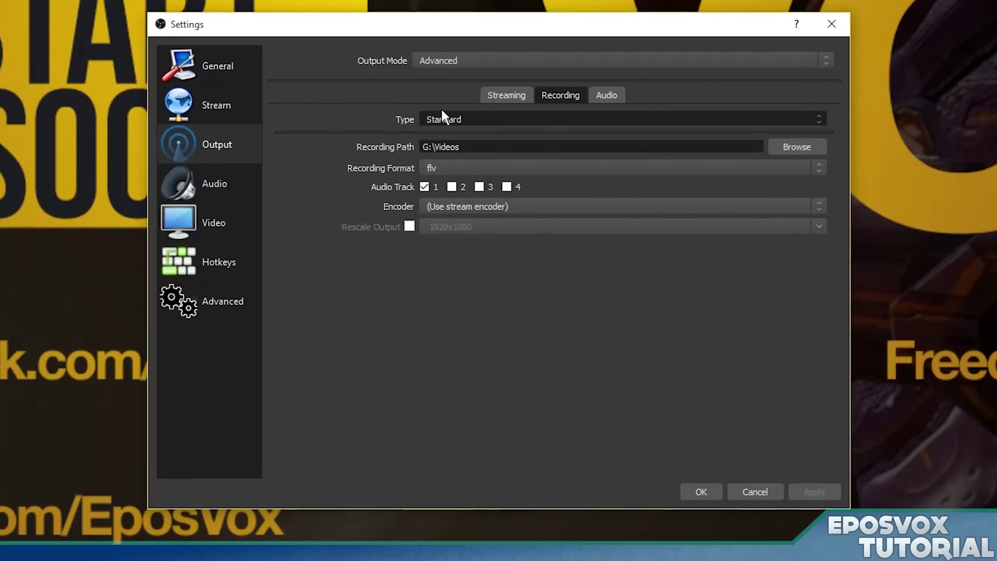
pyautogui.click(778, 147)
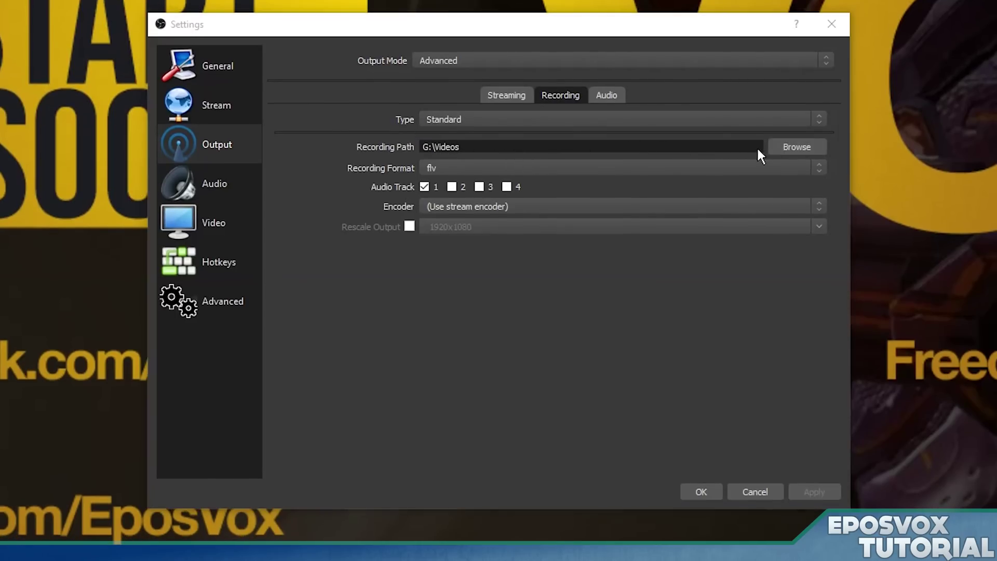
pyautogui.scroll(-5, 258, 340)
pyautogui.click(228, 430)
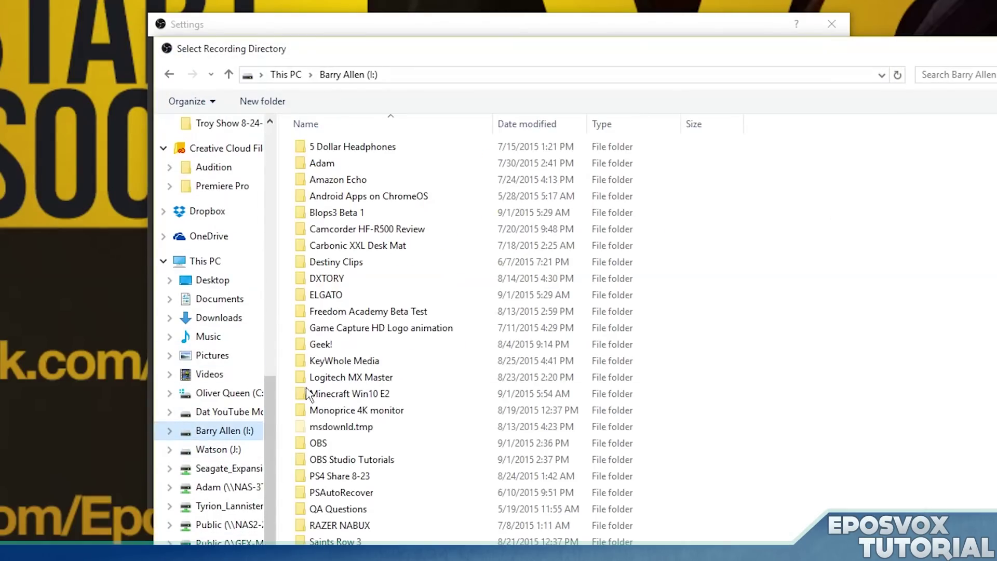
pyautogui.doubleClick(316, 442)
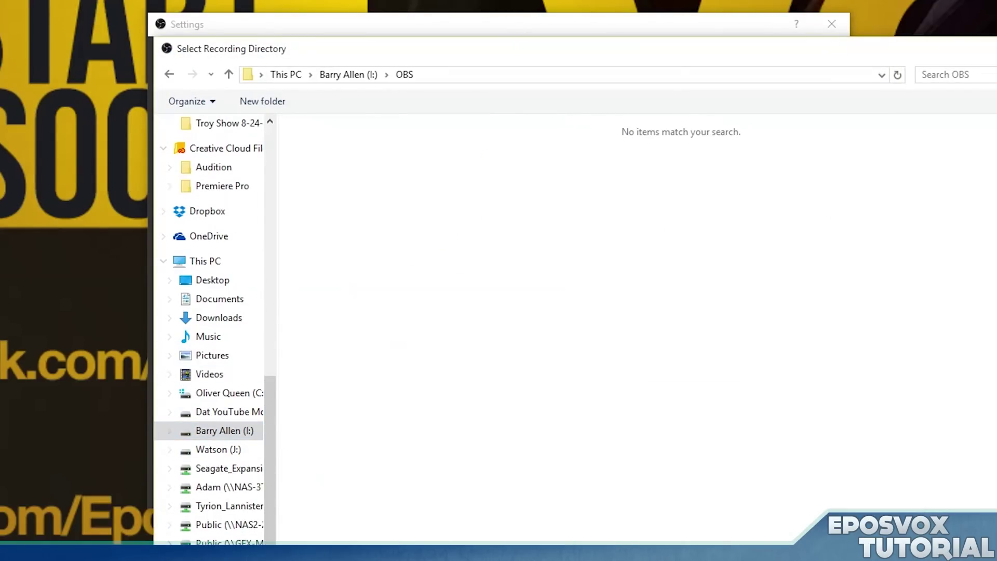
pyautogui.press('Return')
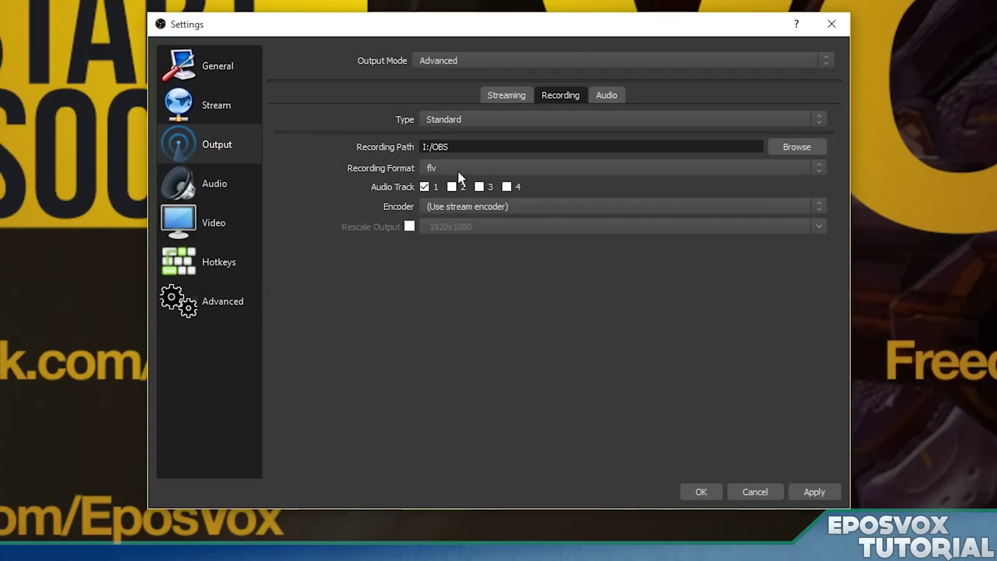
pyautogui.click(458, 173)
pyautogui.click(459, 188)
pyautogui.click(452, 186)
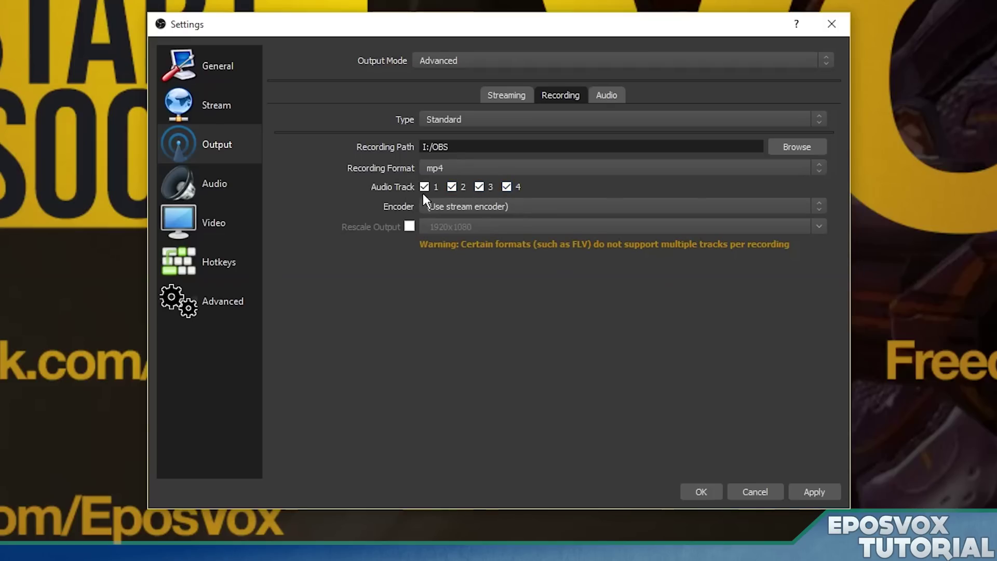
pyautogui.click(456, 205)
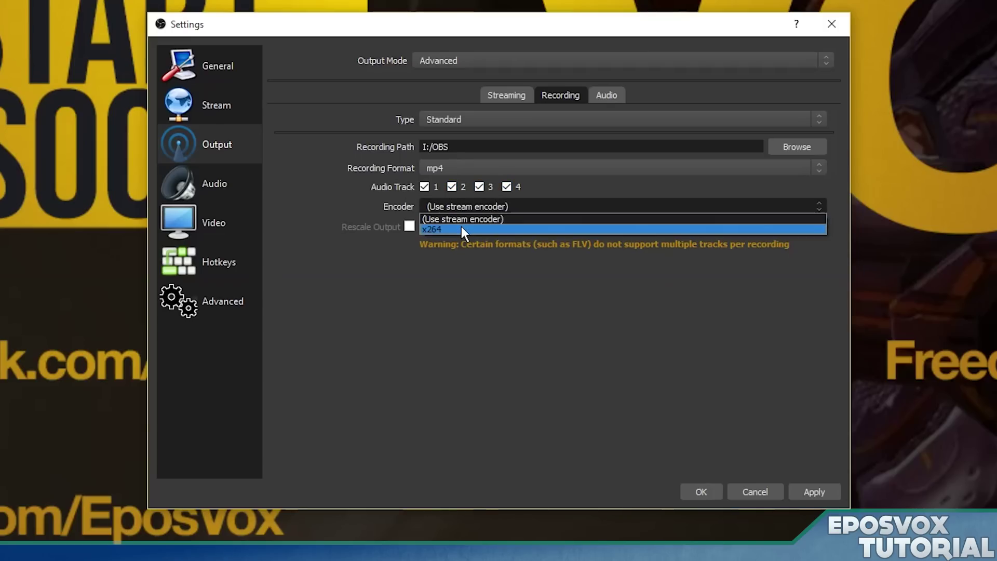
# Step: Set the recording encoder to x264 and rescale recording output to 1920x1080
pyautogui.click(461, 229)
pyautogui.click(450, 209)
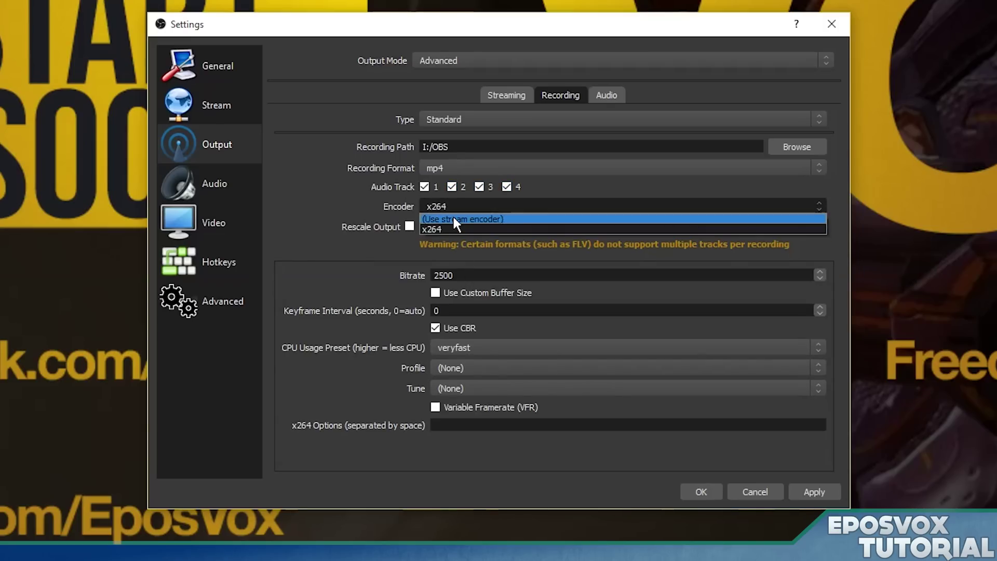
pyautogui.click(453, 218)
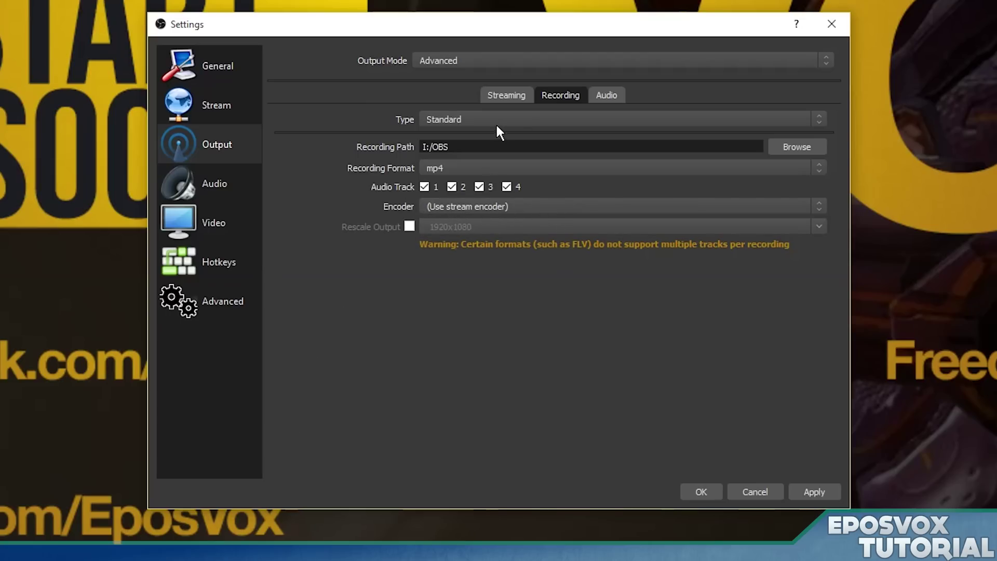
pyautogui.click(506, 205)
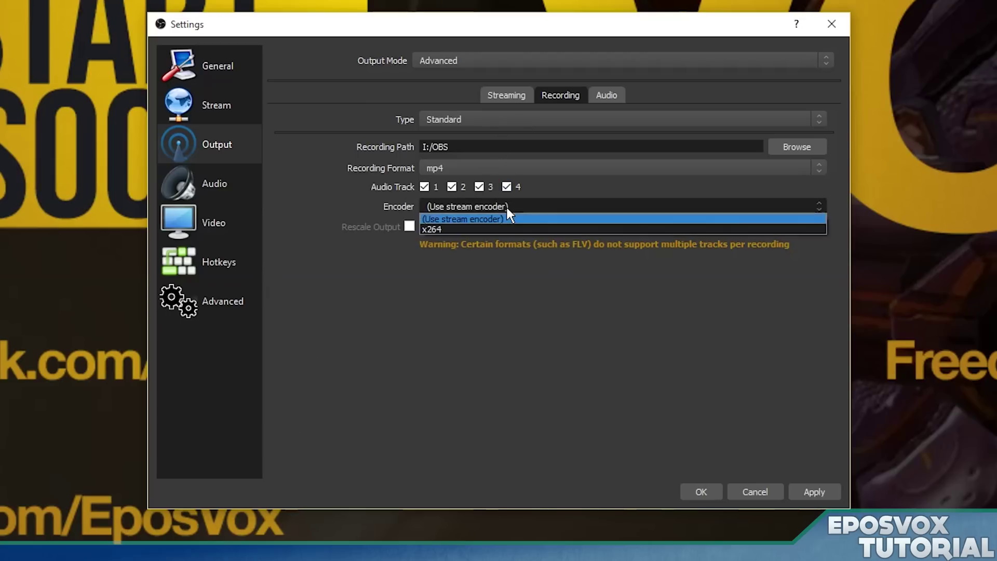
pyautogui.click(494, 223)
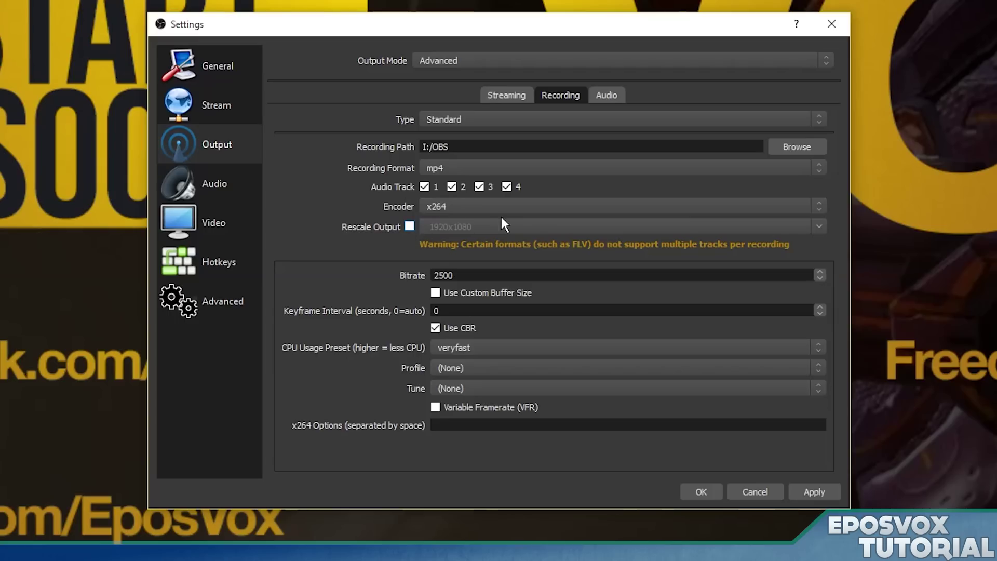
pyautogui.click(410, 226)
# Step: Enter a recording bitrate of 8196 and a keyframe interval of 2
pyautogui.doubleClick(471, 277)
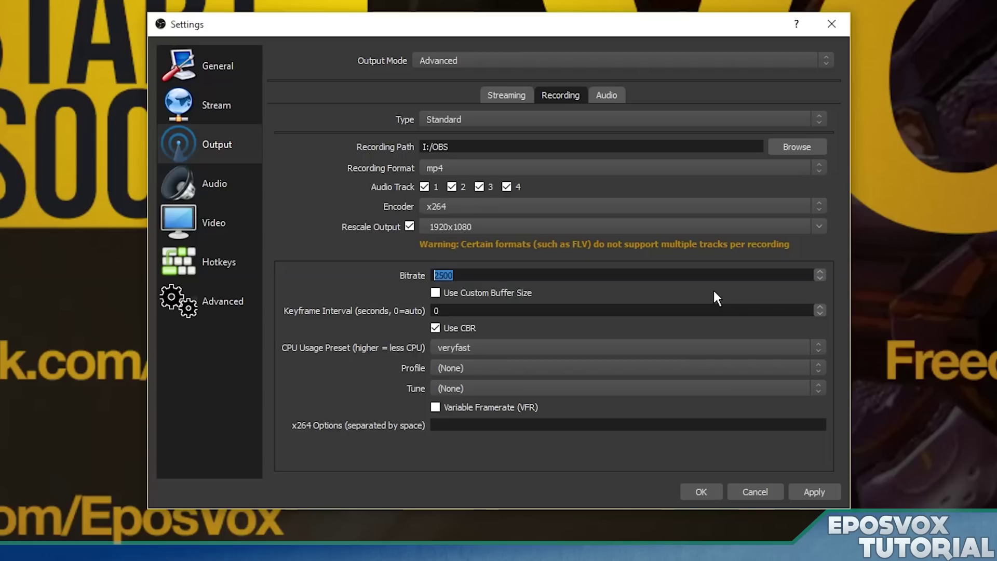
pyautogui.write('15846')
pyautogui.moveTo(459, 275); pyautogui.dragTo(410, 278)
pyautogui.write('26598')
pyautogui.moveTo(459, 275); pyautogui.dragTo(401, 275)
pyautogui.write('800')
pyautogui.press('BackSpace')
pyautogui.press('BackSpace')
pyautogui.write('196')
pyautogui.moveTo(459, 275); pyautogui.dragTo(378, 268)
pyautogui.click(384, 261)
pyautogui.moveTo(451, 307); pyautogui.dragTo(387, 313)
pyautogui.write('2')
# Step: Keep Track 1 audio bitrate at 160 and set Tracks 2–4 to 320
pyautogui.click(613, 101)
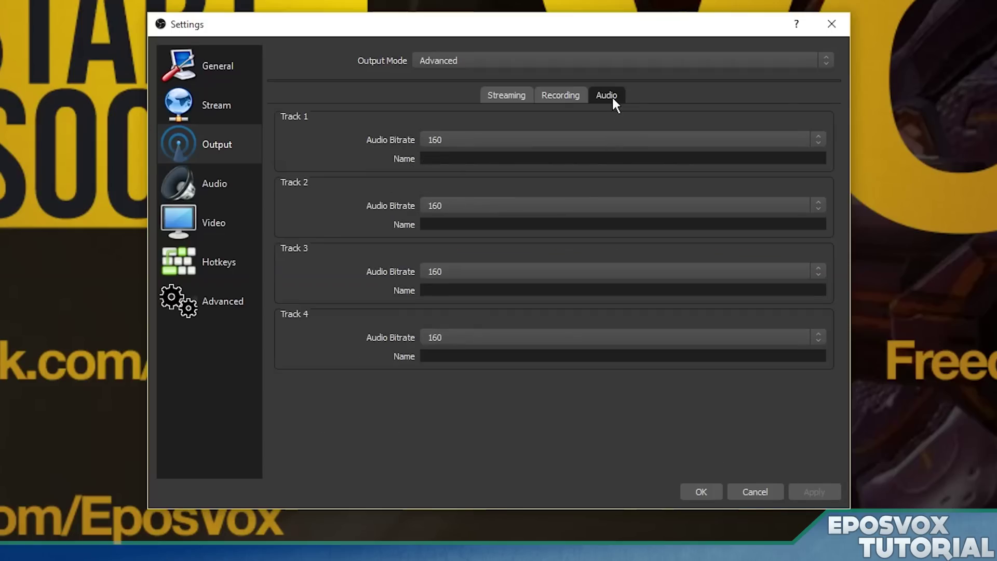
pyautogui.click(484, 135)
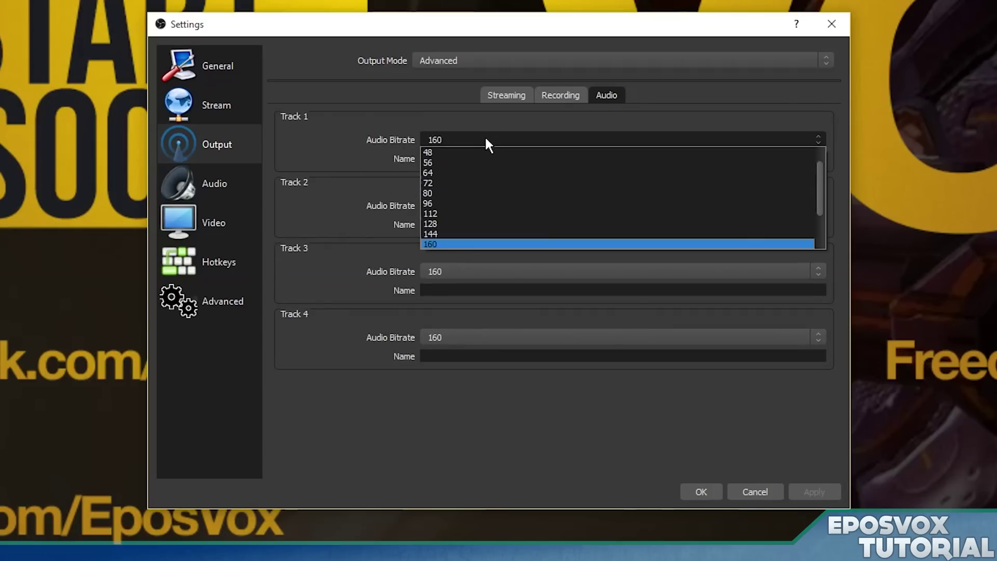
pyautogui.scroll(-2, 458, 210)
pyautogui.scroll(2, 458, 210)
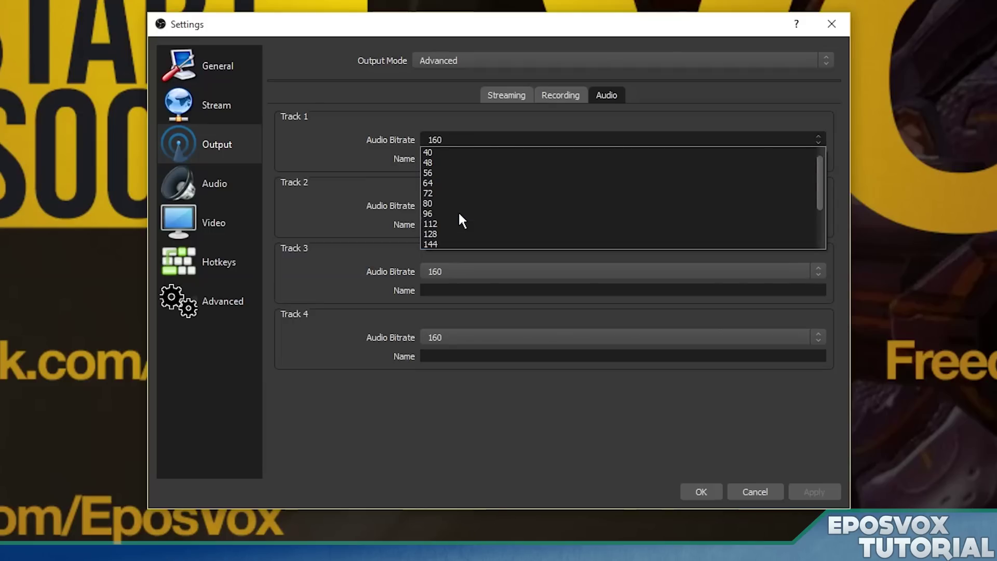
pyautogui.click(450, 224)
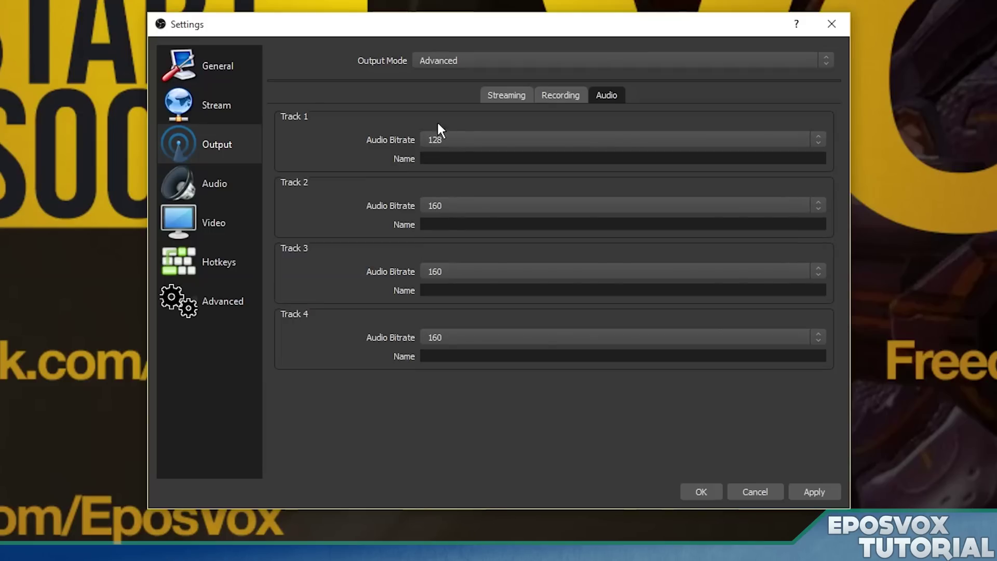
pyautogui.click(476, 141)
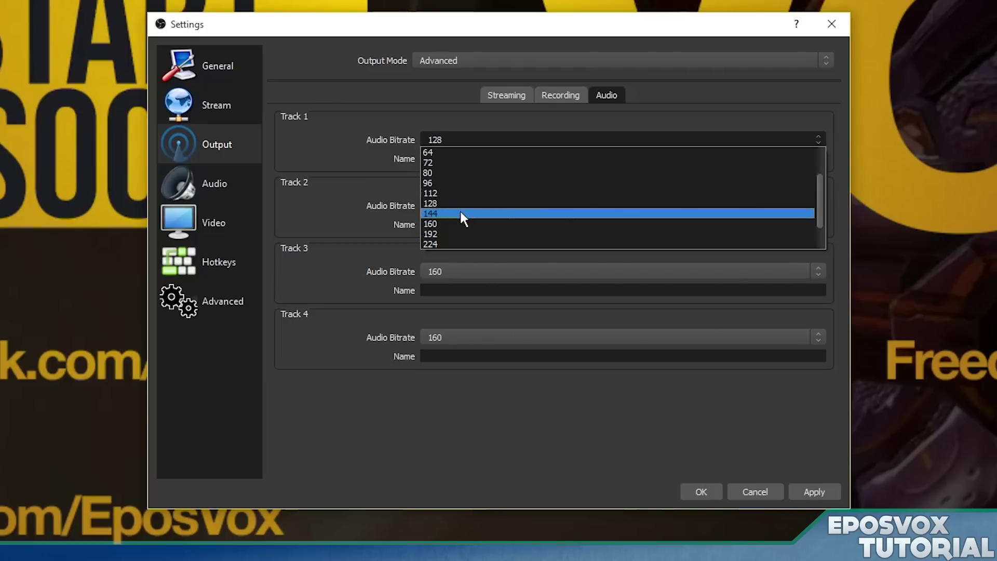
pyautogui.click(457, 223)
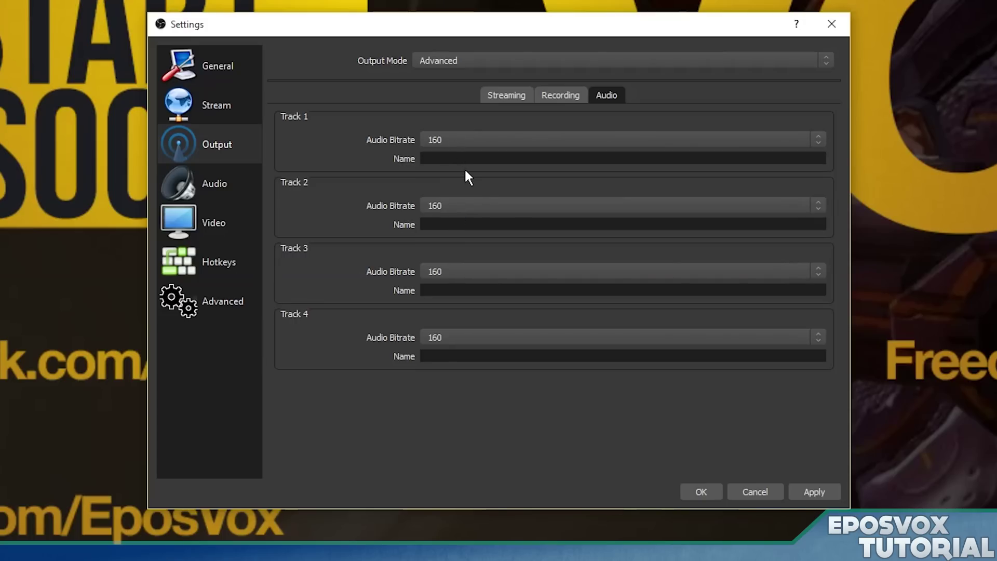
pyautogui.click(446, 205)
pyautogui.scroll(-1, 489, 245)
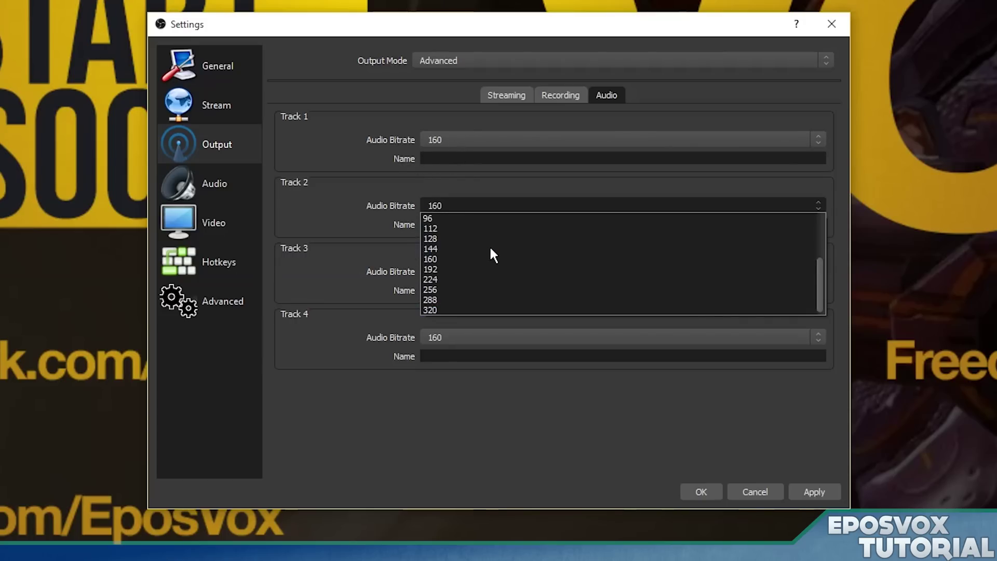
pyautogui.click(442, 307)
pyautogui.click(453, 271)
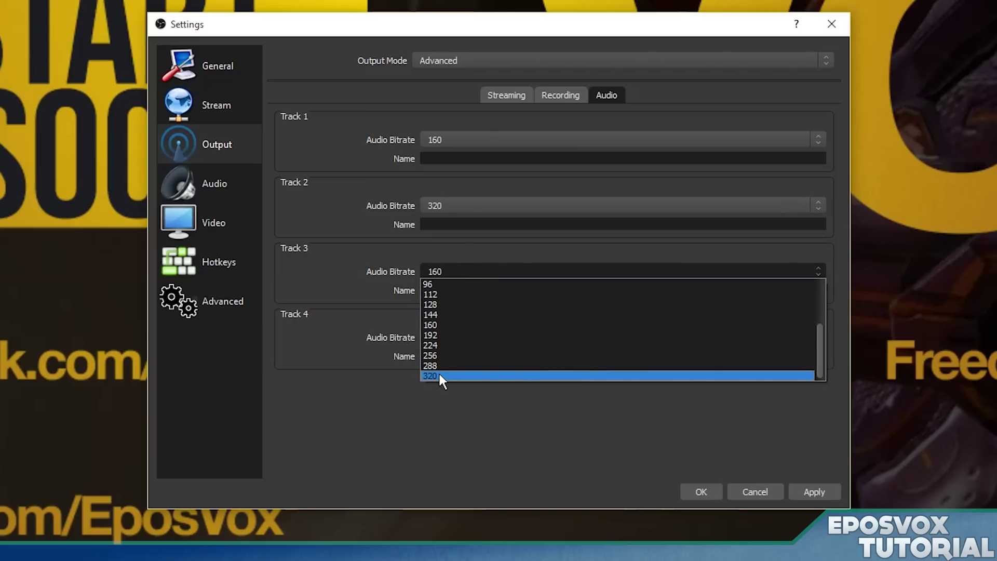
pyautogui.click(439, 371)
pyautogui.click(455, 333)
pyautogui.click(454, 441)
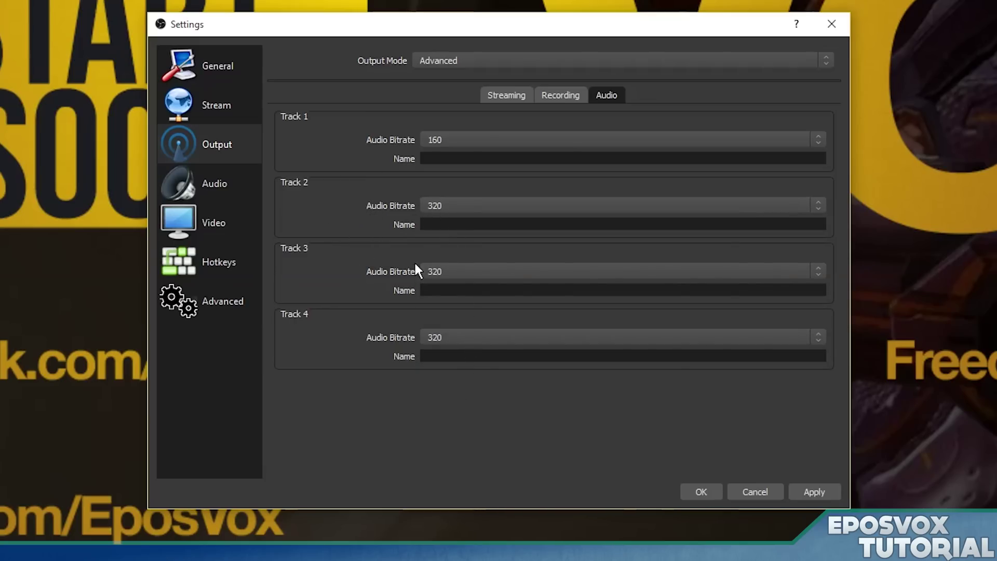
# Step: Name the tracks StreamMix, Desktop, Desktop2 and Mic, and apply
pyautogui.click(464, 153)
pyautogui.write('StreamMix')
pyautogui.click(451, 222)
pyautogui.write('Desktop')
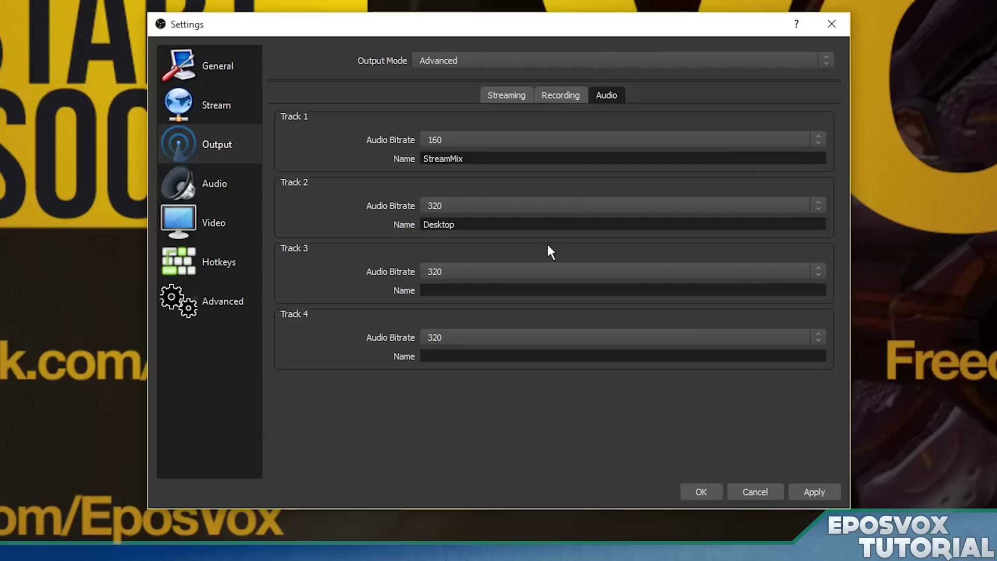
pyautogui.click(459, 287)
pyautogui.write('Desktop2')
pyautogui.click(476, 357)
pyautogui.write('Mic')
pyautogui.click(815, 493)
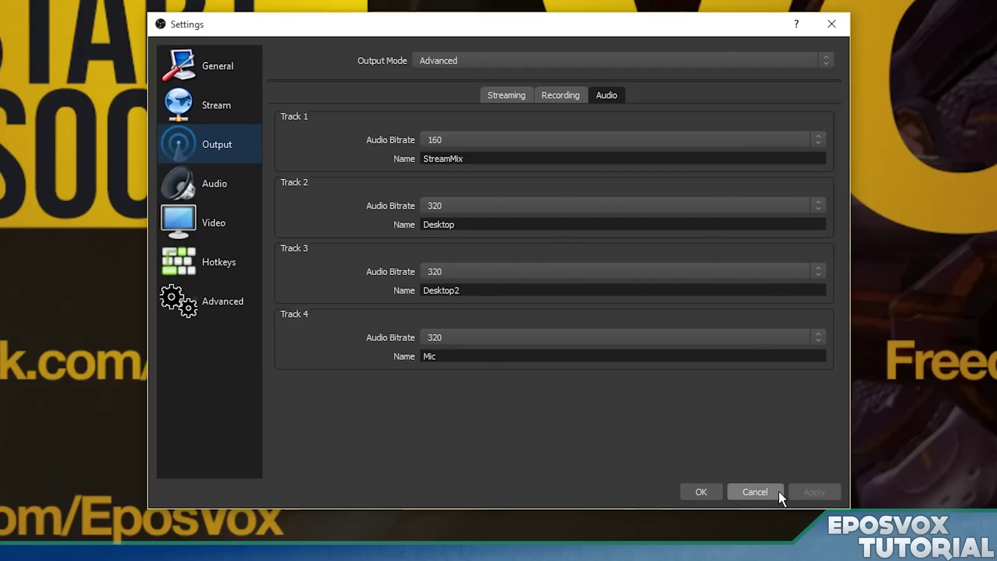
# Step: Look over the Recording, Audio and Streaming output tabs
pyautogui.click(552, 97)
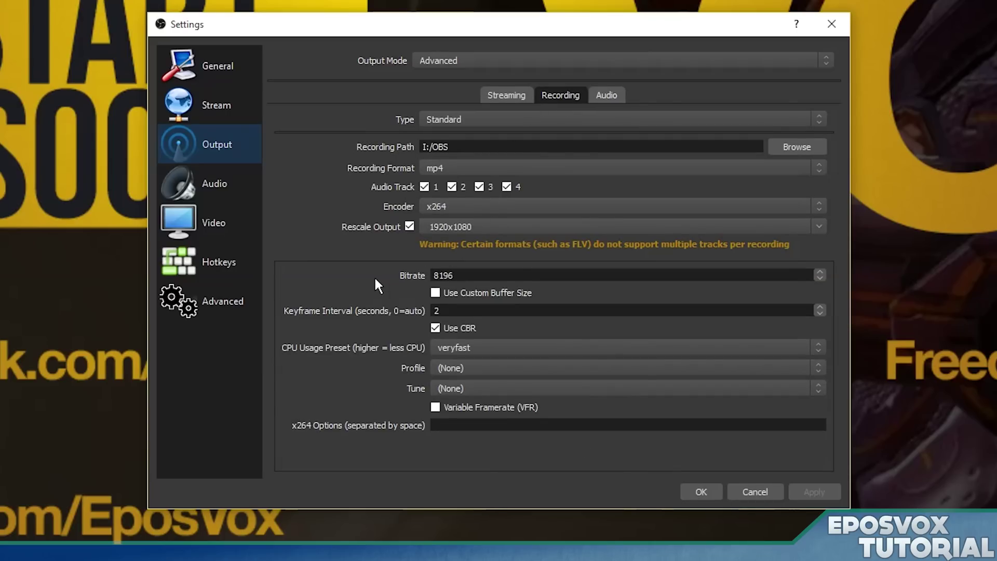
pyautogui.click(595, 92)
pyautogui.click(538, 98)
pyautogui.click(534, 97)
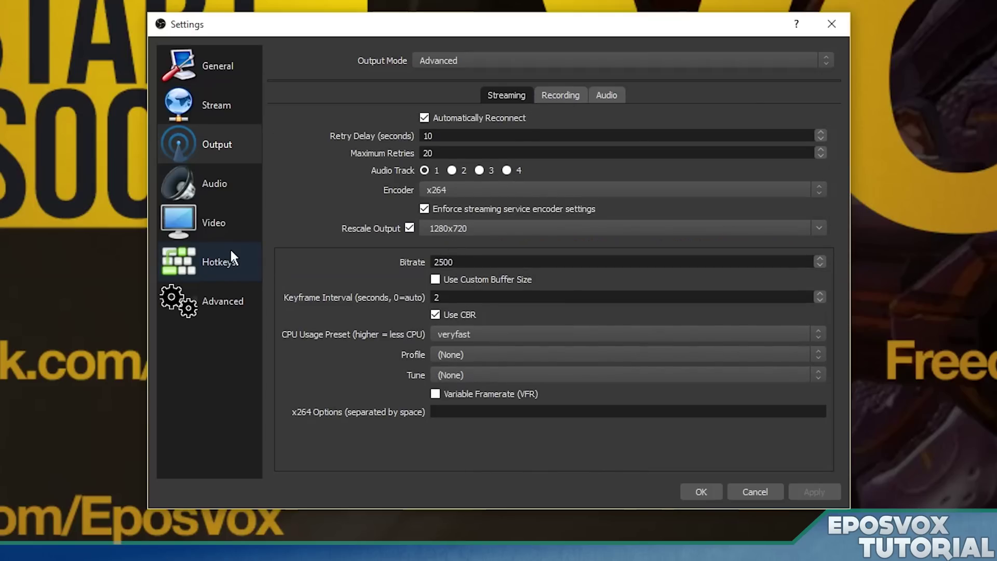
# Step: Set Common FPS Values to 60 on the Video page, apply, and return to Output
pyautogui.click(220, 224)
pyautogui.click(466, 162)
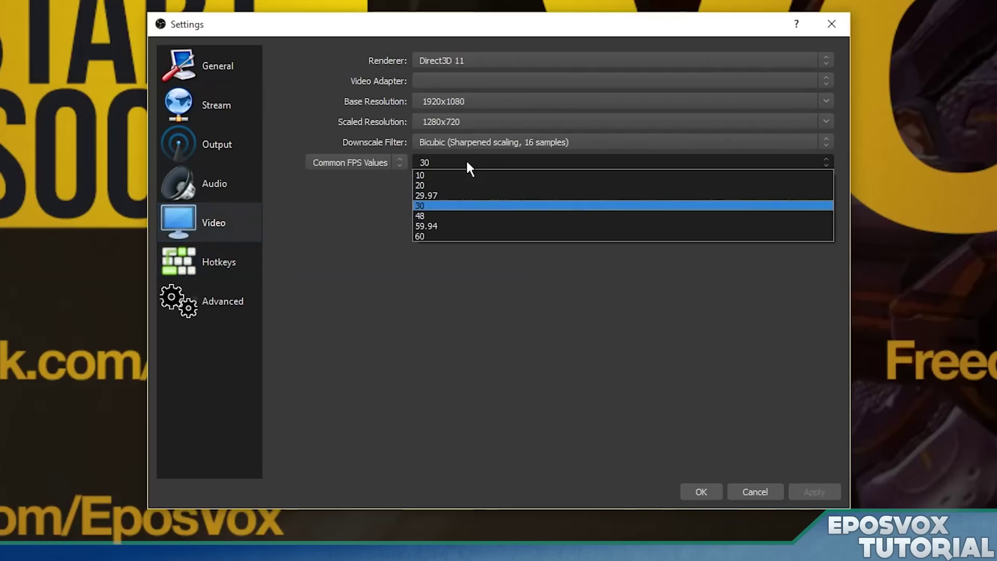
pyautogui.click(456, 235)
pyautogui.click(834, 491)
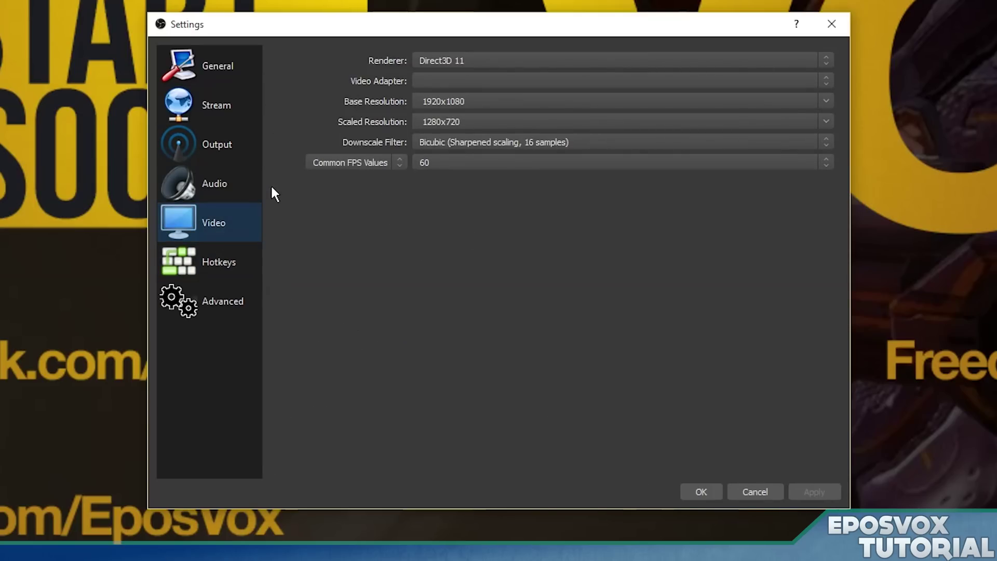
pyautogui.click(226, 150)
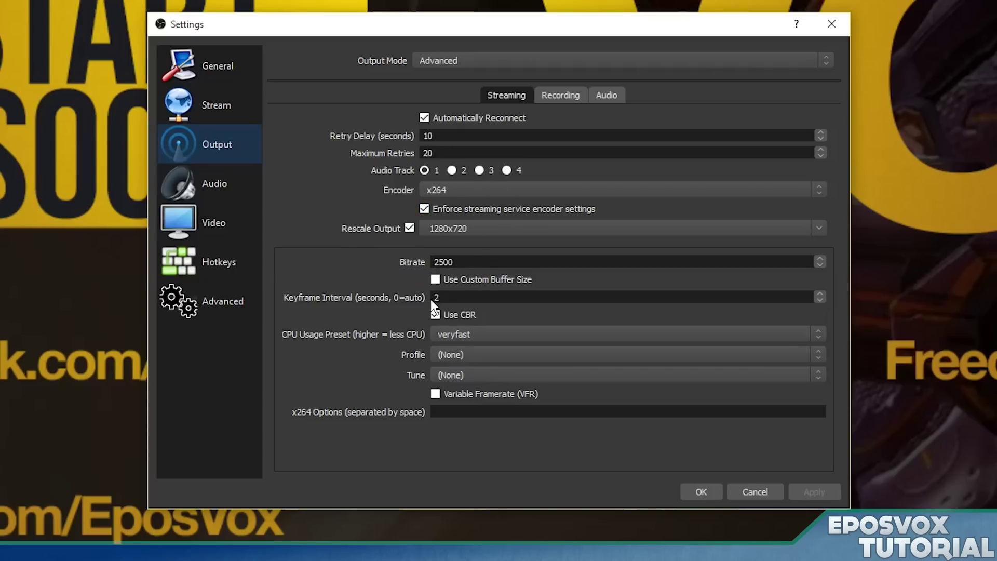
# Step: Review the Recording tab, then show the StreamMix, Desktop, Desktop2 and Mic tracks
pyautogui.click(538, 93)
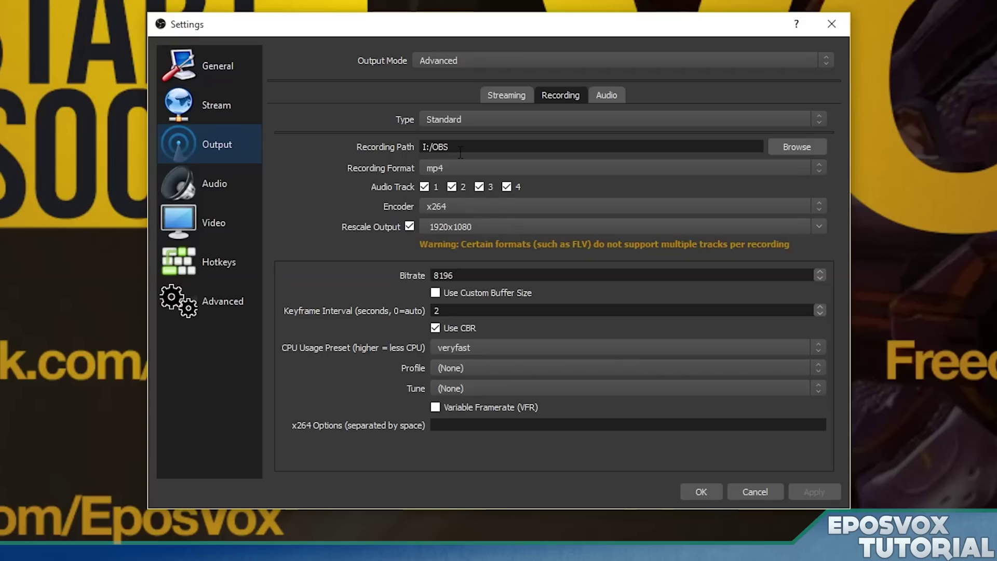
pyautogui.click(598, 95)
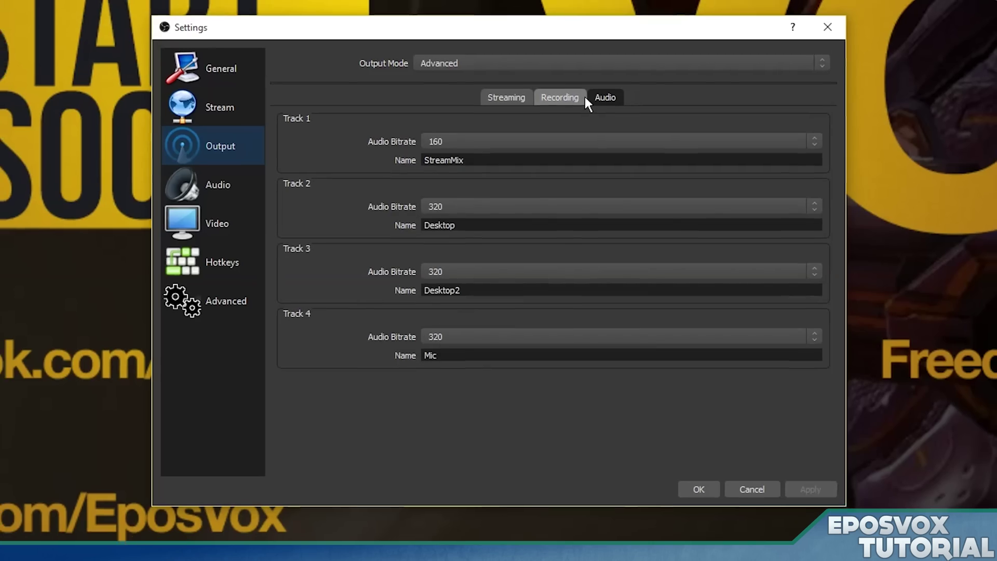